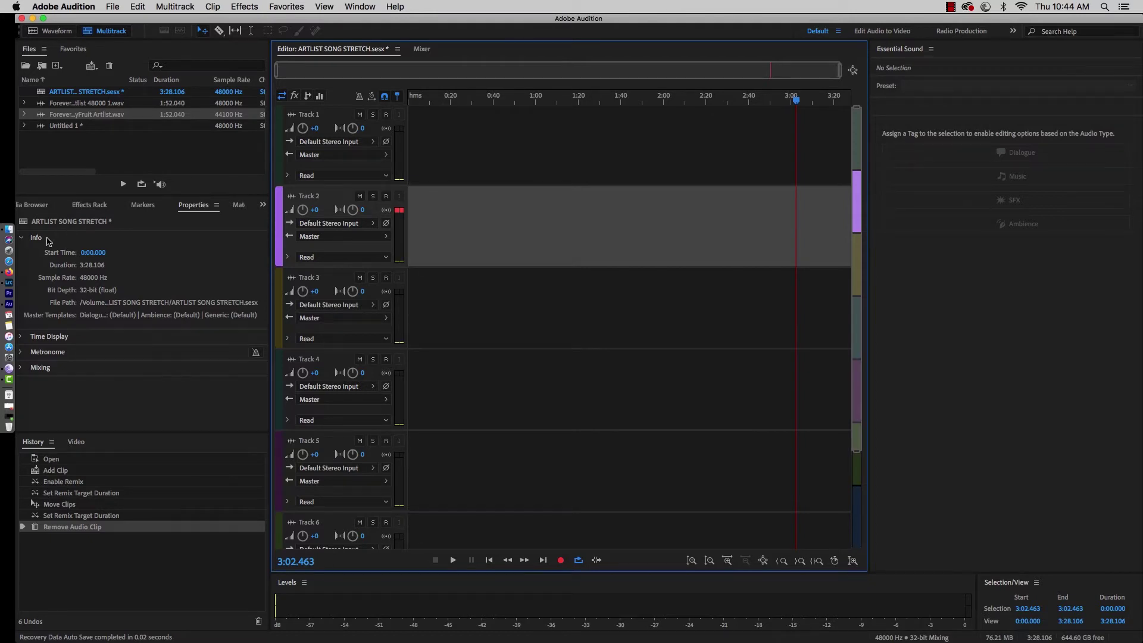
# Step: Back in Firefox, close Artlist's Congratulations overlay and scroll down to the track list
pyautogui.click(8, 273)
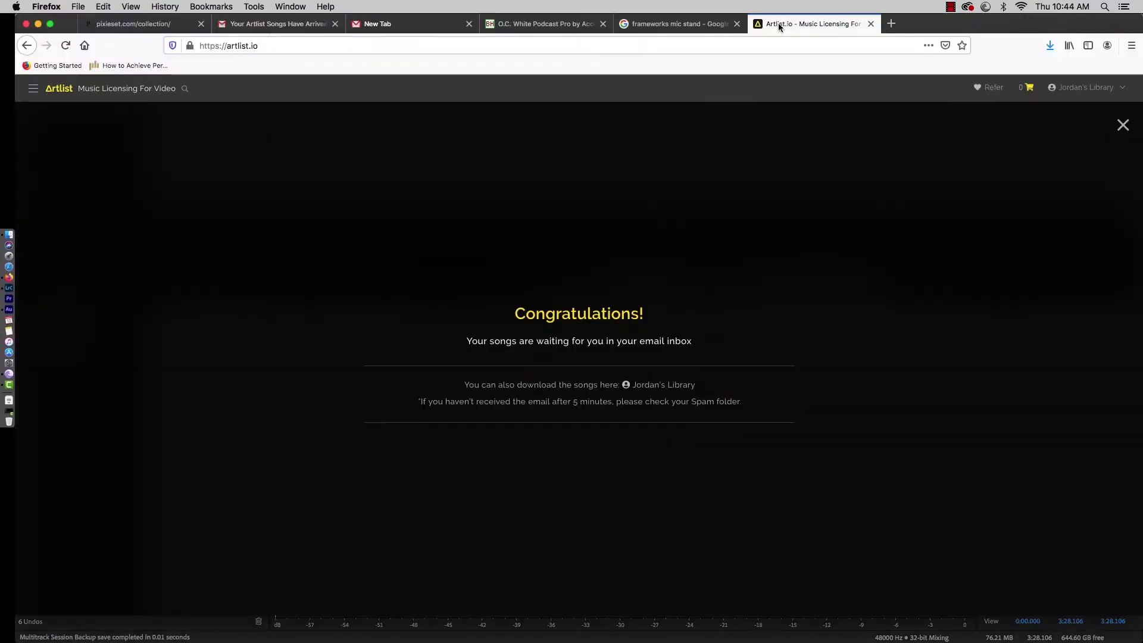
pyautogui.click(55, 91)
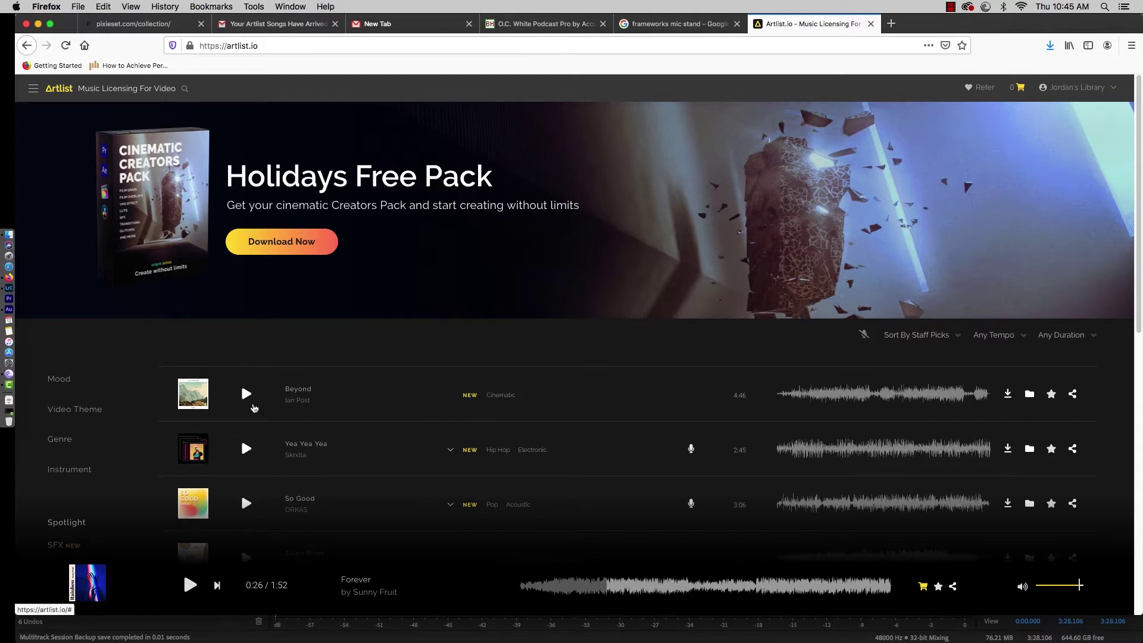
pyautogui.scroll(-2, 194, 387)
pyautogui.scroll(-3, 194, 387)
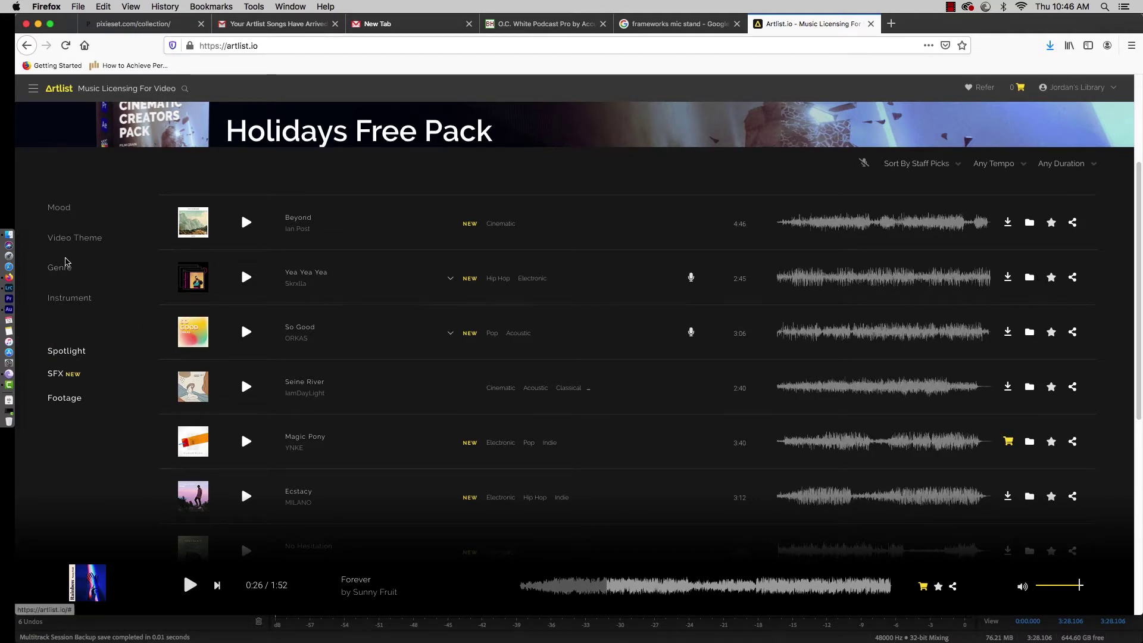
# Step: Filter the Artlist library to the Vlog video theme and preview Ratata
pyautogui.click(71, 238)
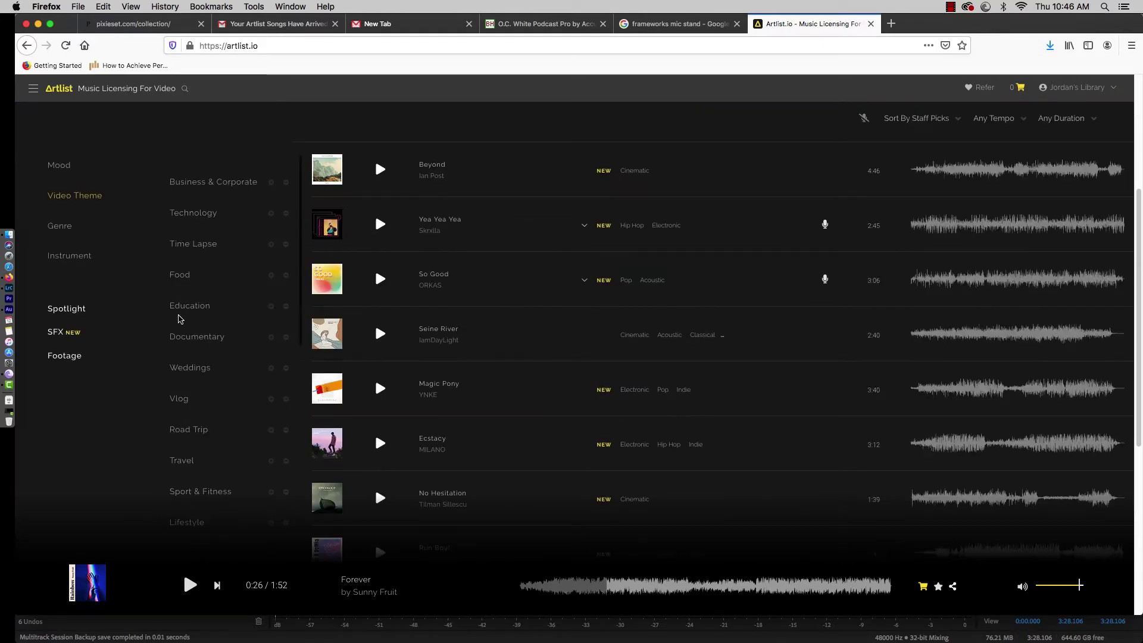
pyautogui.click(184, 404)
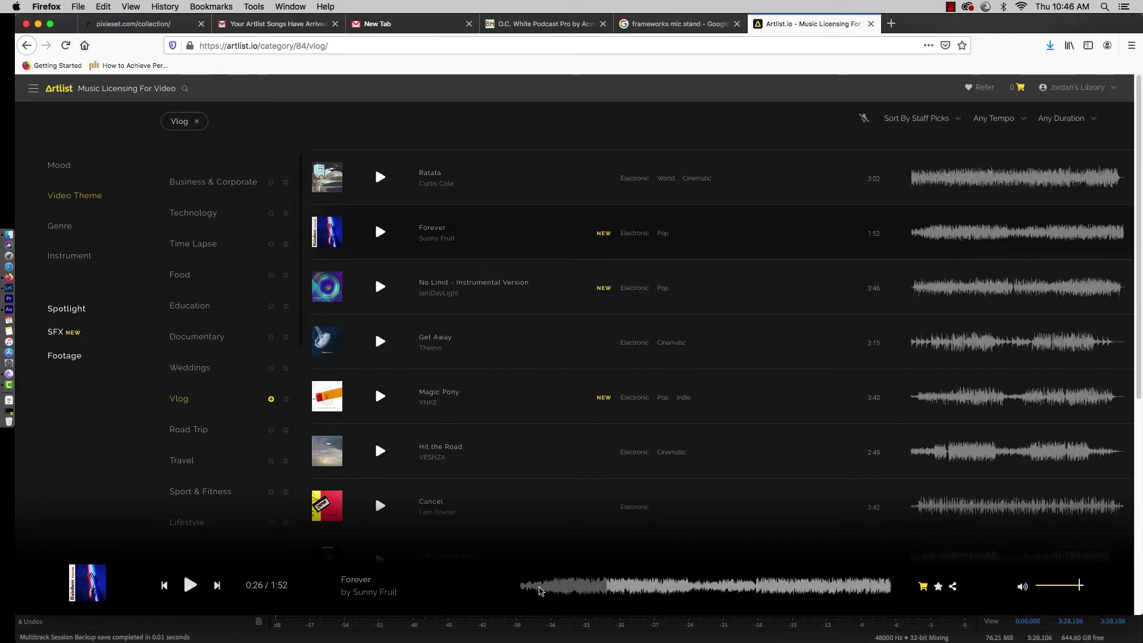
pyautogui.click(164, 586)
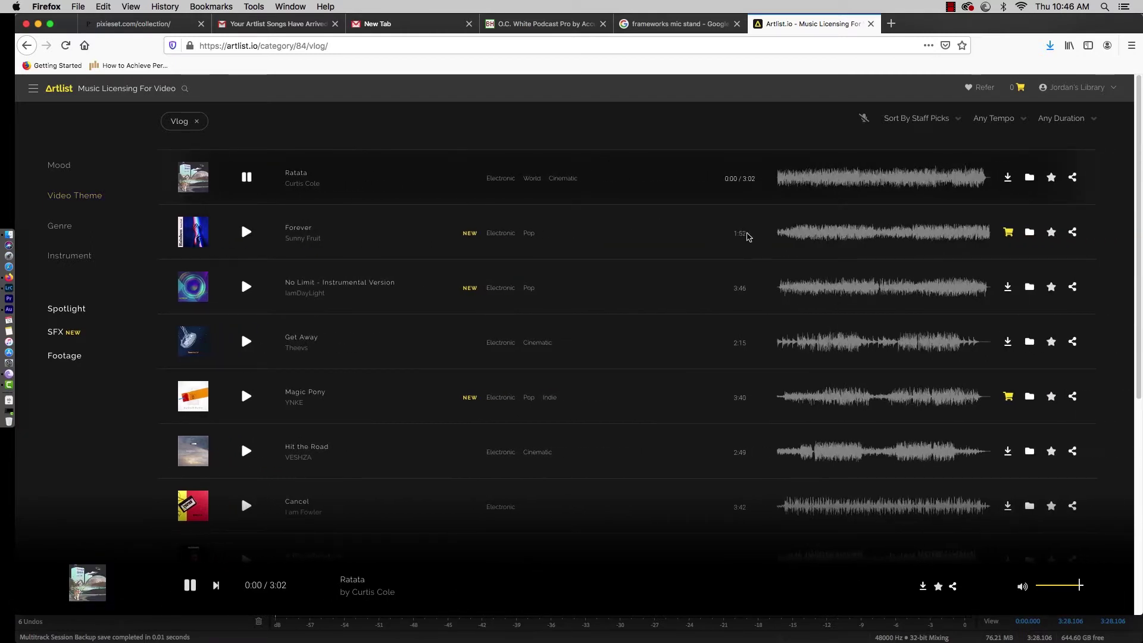
# Step: Preview the 1:52 Forever track by Sunny Fruit and pause it at 0:16
pyautogui.moveTo(725, 237); pyautogui.dragTo(752, 238)
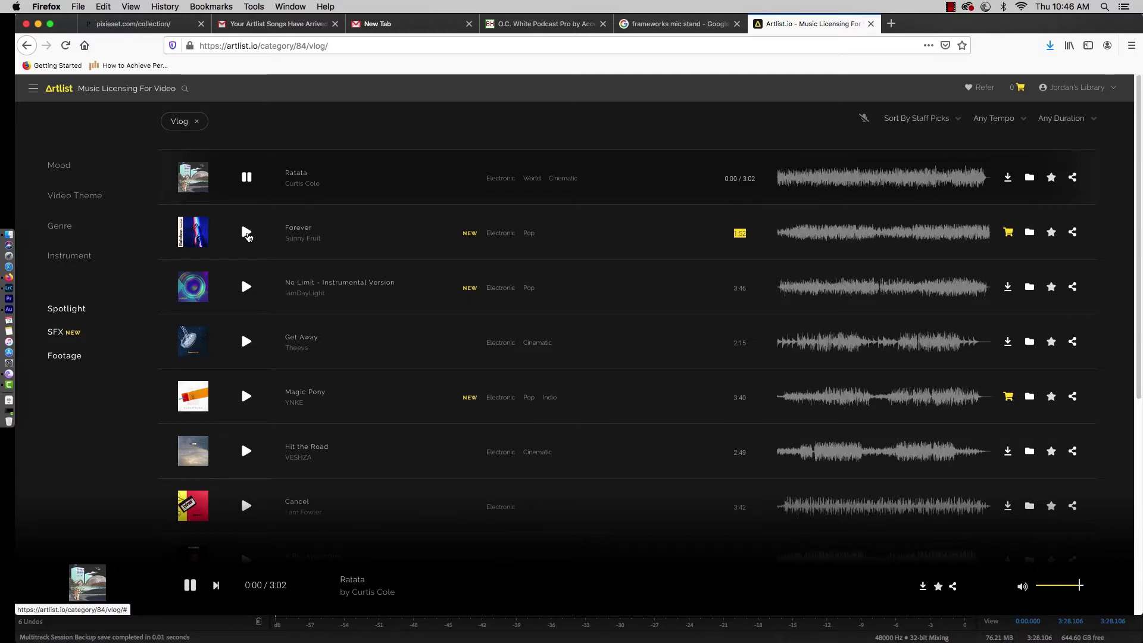
pyautogui.click(246, 232)
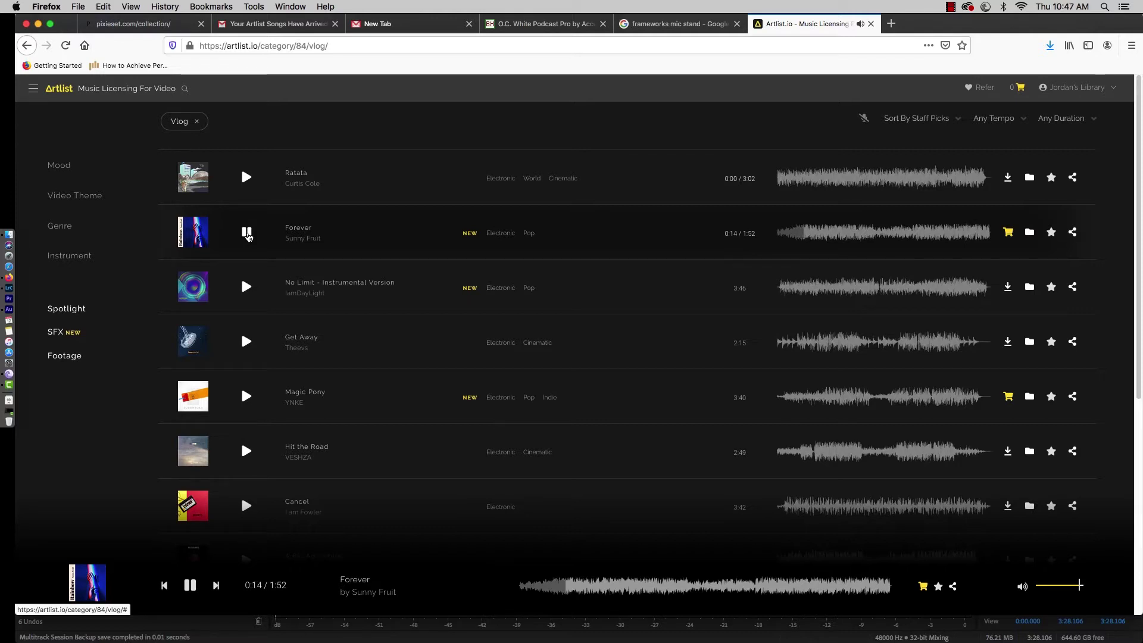
pyautogui.click(247, 234)
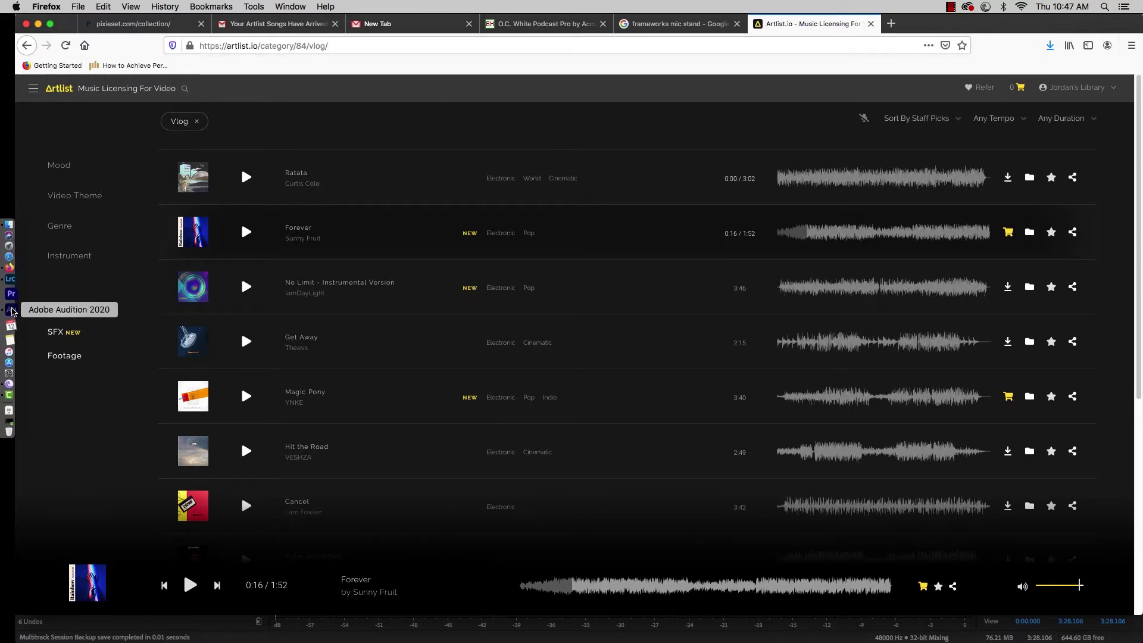
# Step: Place the Forever Artlist file on the Audition timeline, converting it to the session sample rate
pyautogui.click(11, 310)
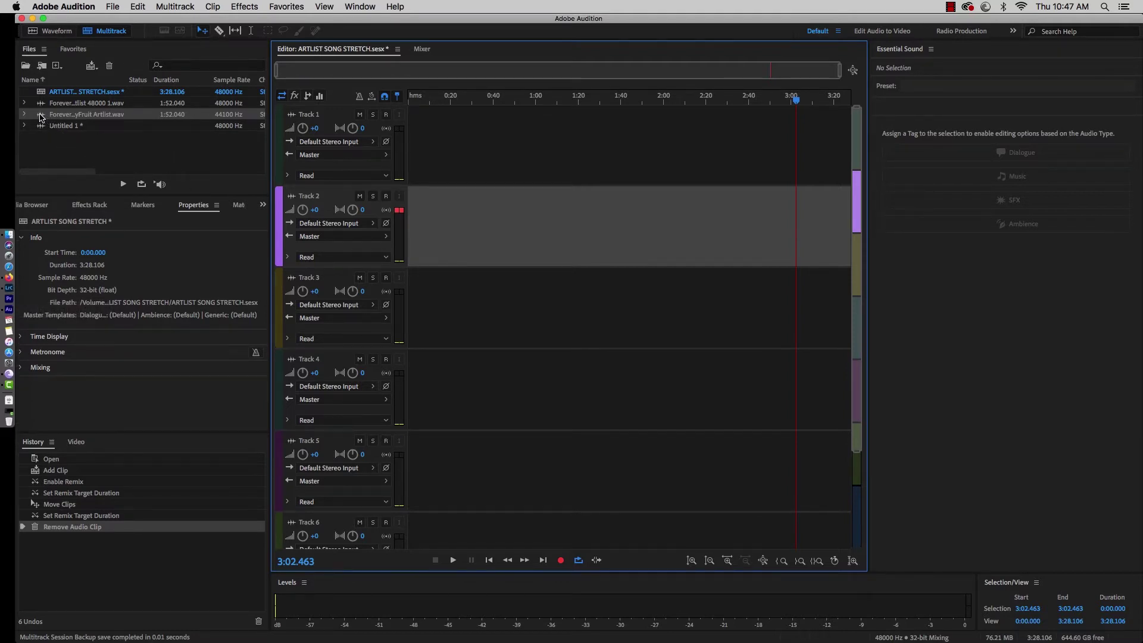
pyautogui.moveTo(40, 116); pyautogui.dragTo(402, 214)
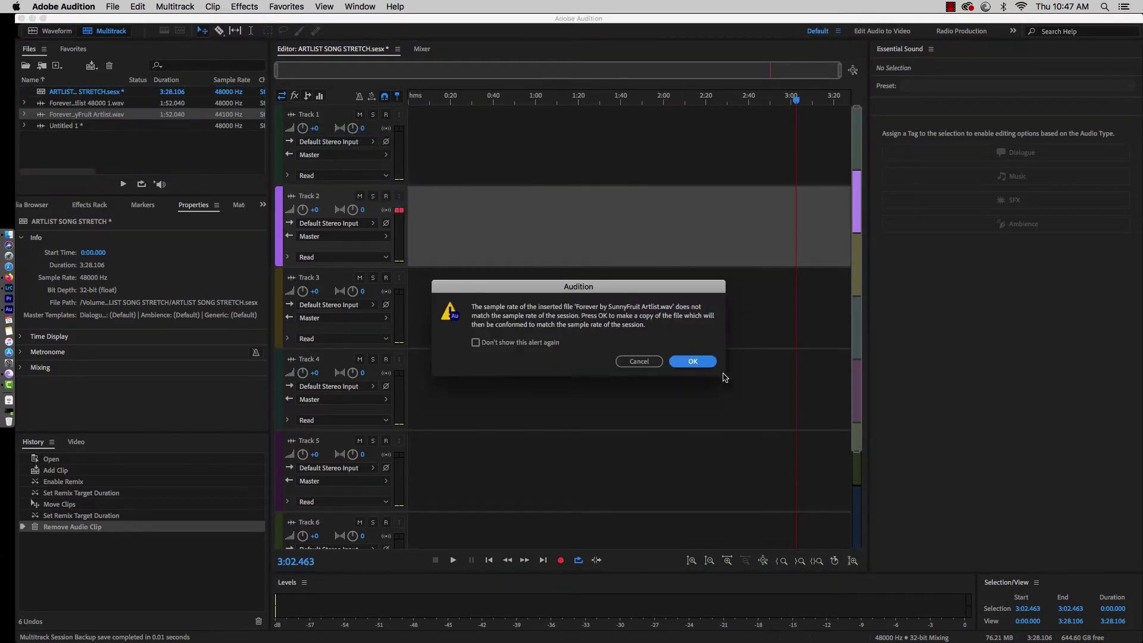
pyautogui.click(693, 363)
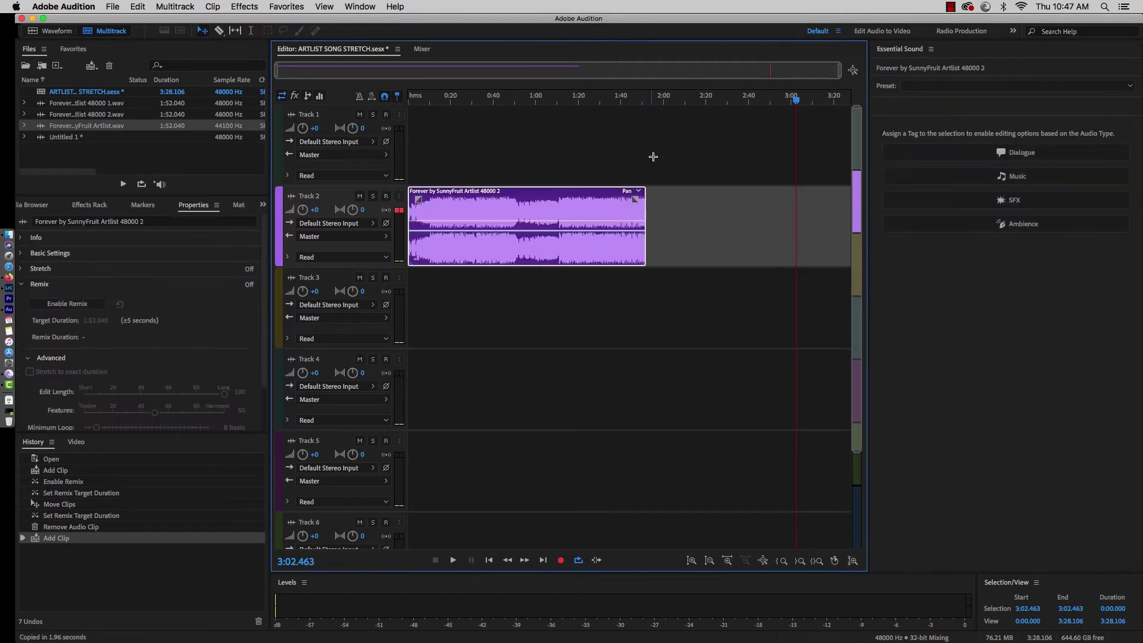
pyautogui.moveTo(661, 98); pyautogui.dragTo(647, 102)
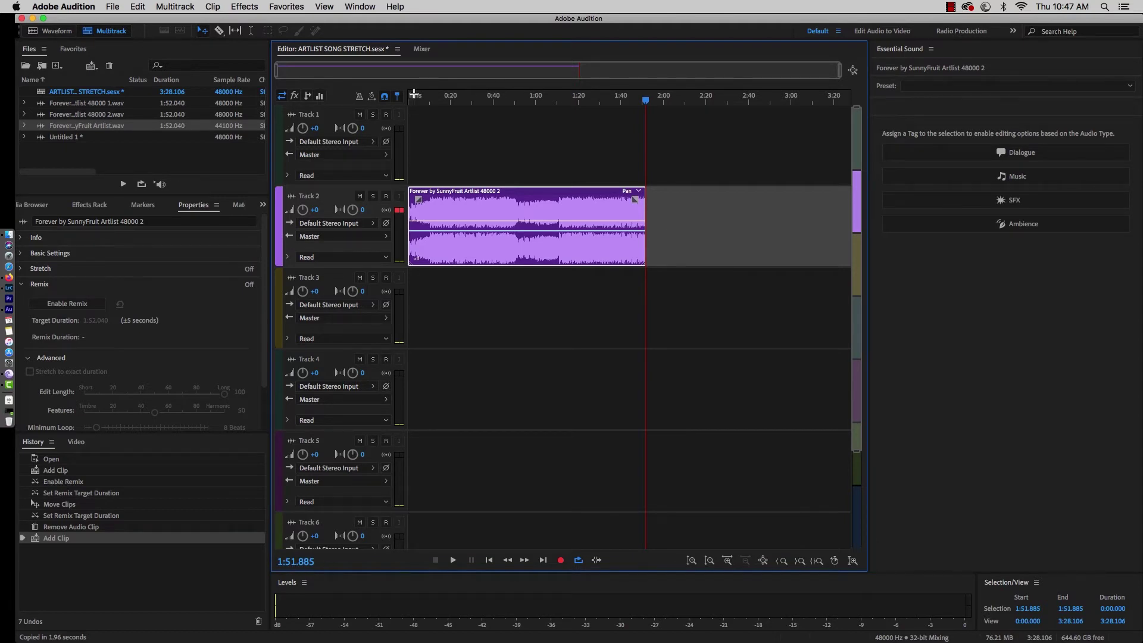
# Step: Enable Remix on the Forever clip on Track 2
pyautogui.rightClick(532, 219)
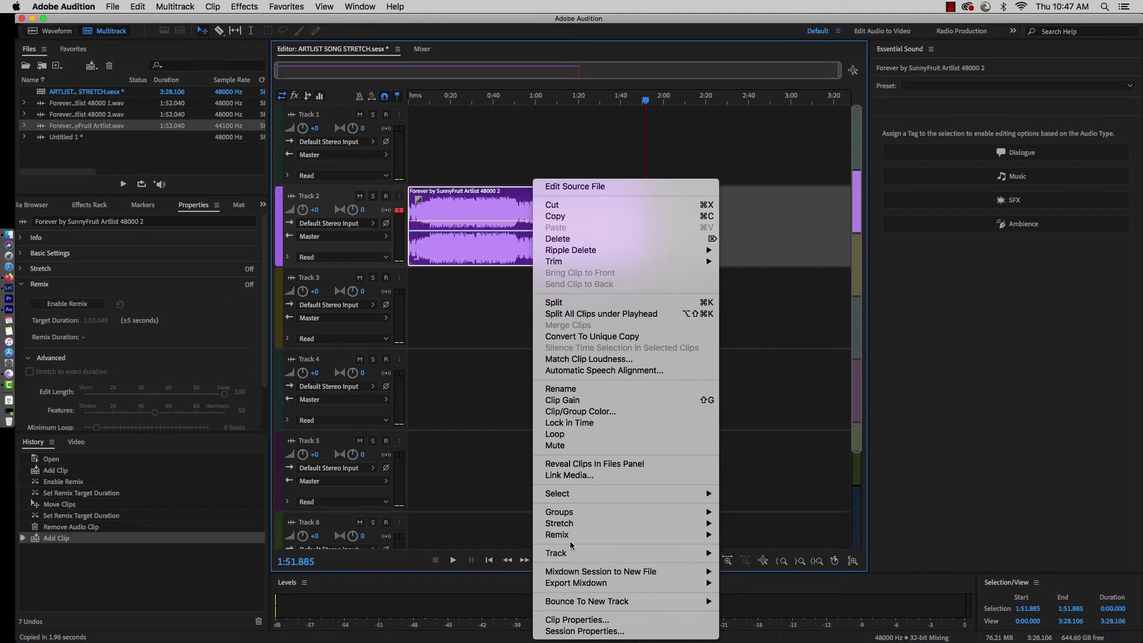
pyautogui.moveTo(575, 534)
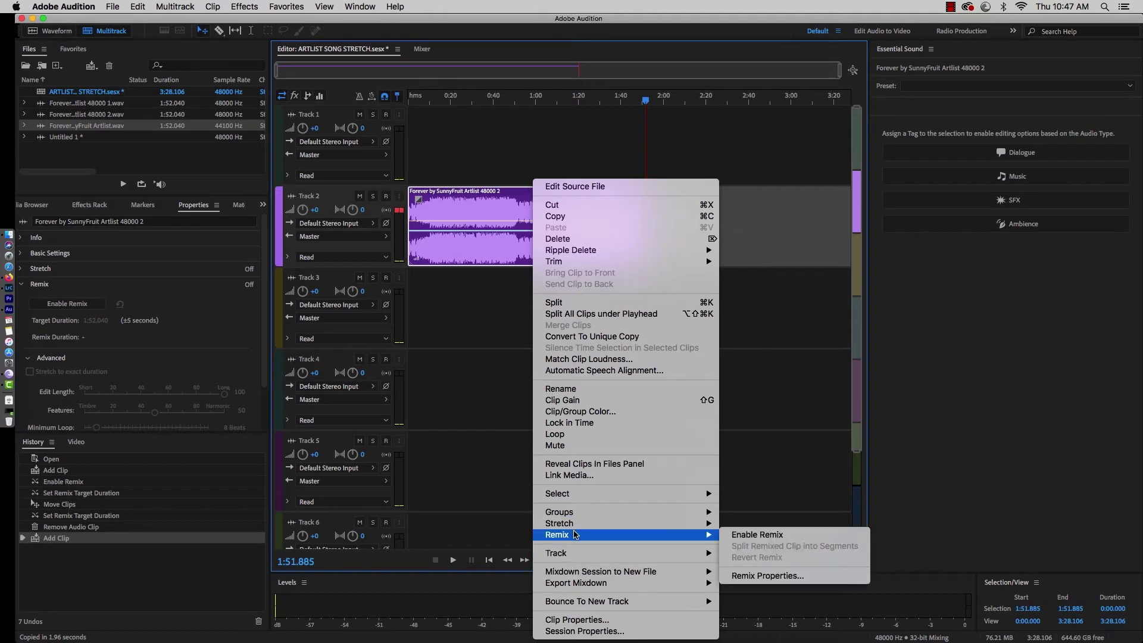
pyautogui.click(753, 535)
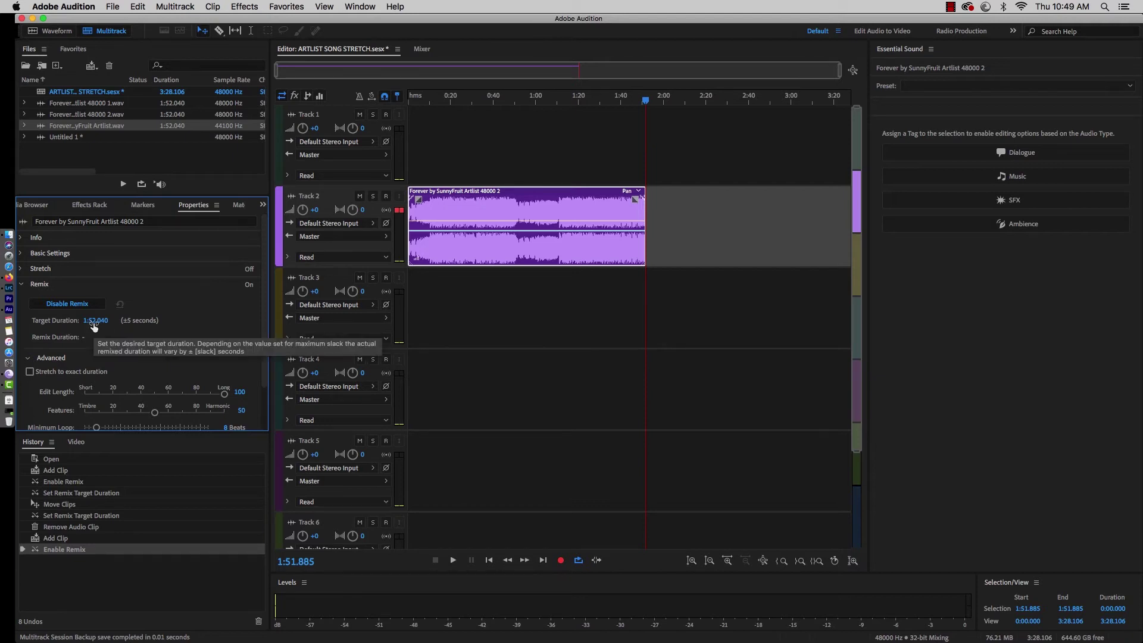
# Step: Scrub the Remix Target Duration up to 3:00.800, extending the clip to 3:02.781
pyautogui.moveTo(93, 323); pyautogui.dragTo(499, 315)
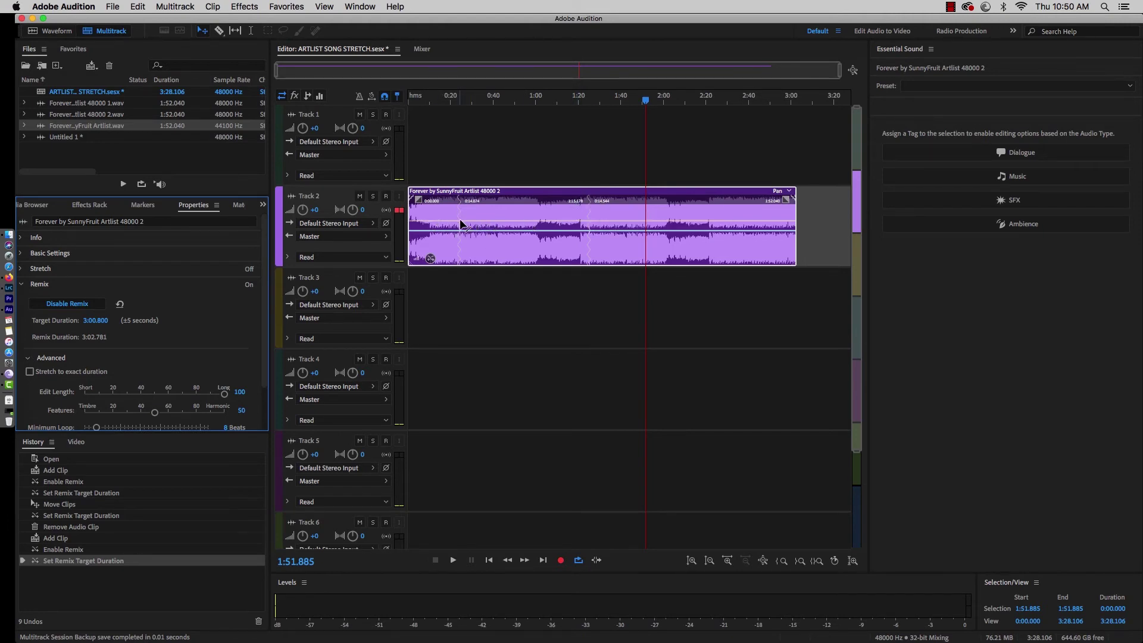
pyautogui.click(588, 101)
pyautogui.press('space')
pyautogui.click(582, 102)
pyautogui.press('space')
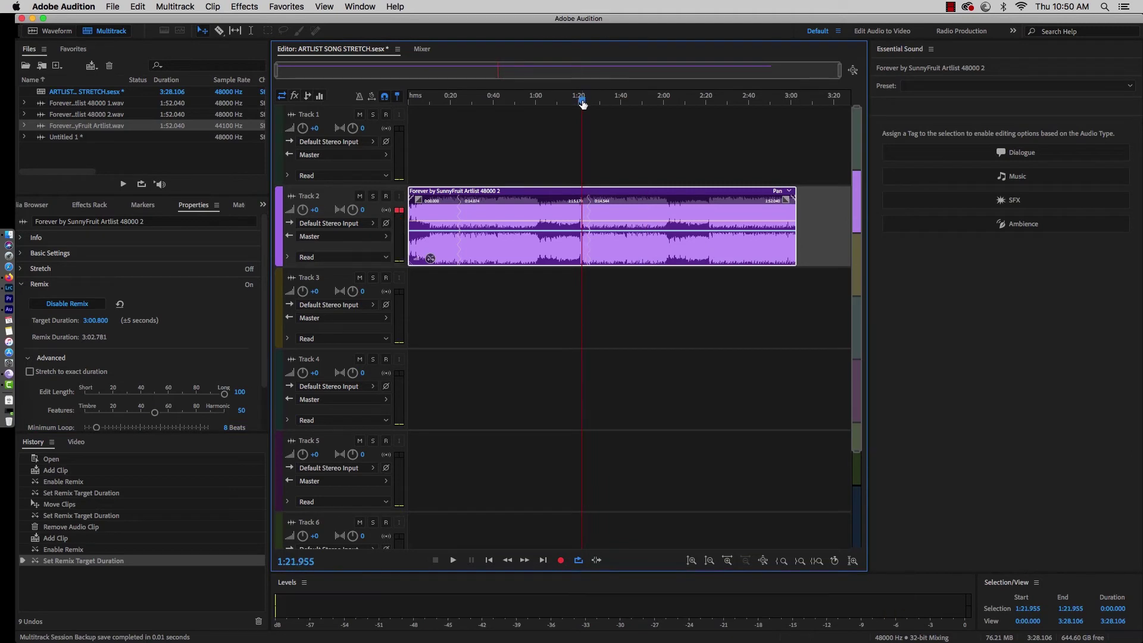
pyautogui.scroll(2, 583, 102)
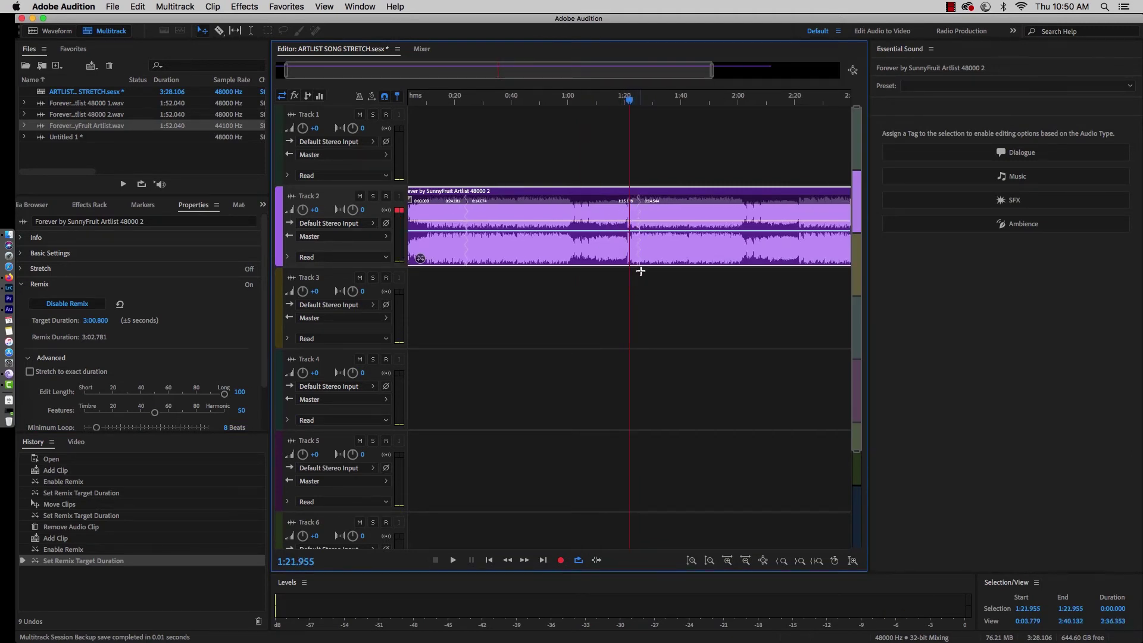
pyautogui.click(628, 101)
pyautogui.press('space')
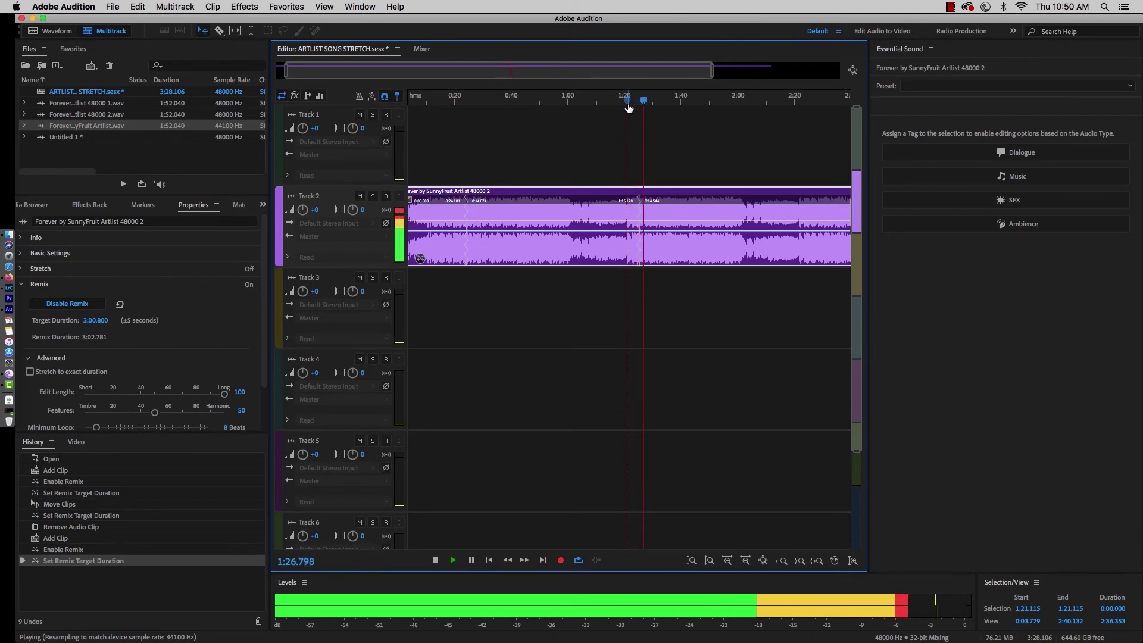
pyautogui.press('space')
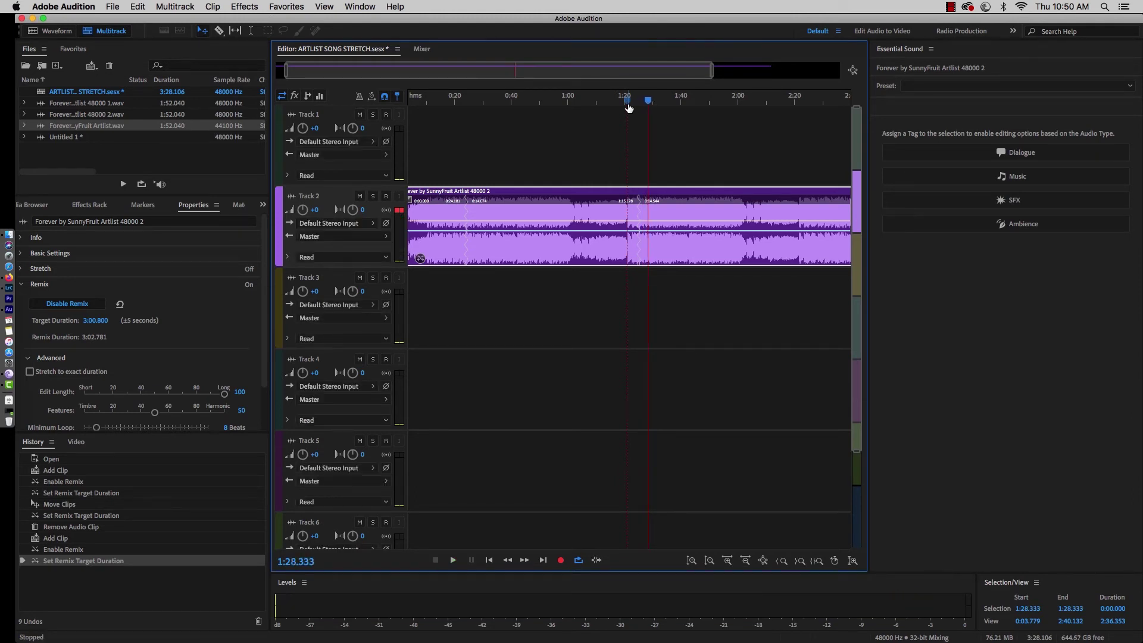
pyautogui.press('\\')
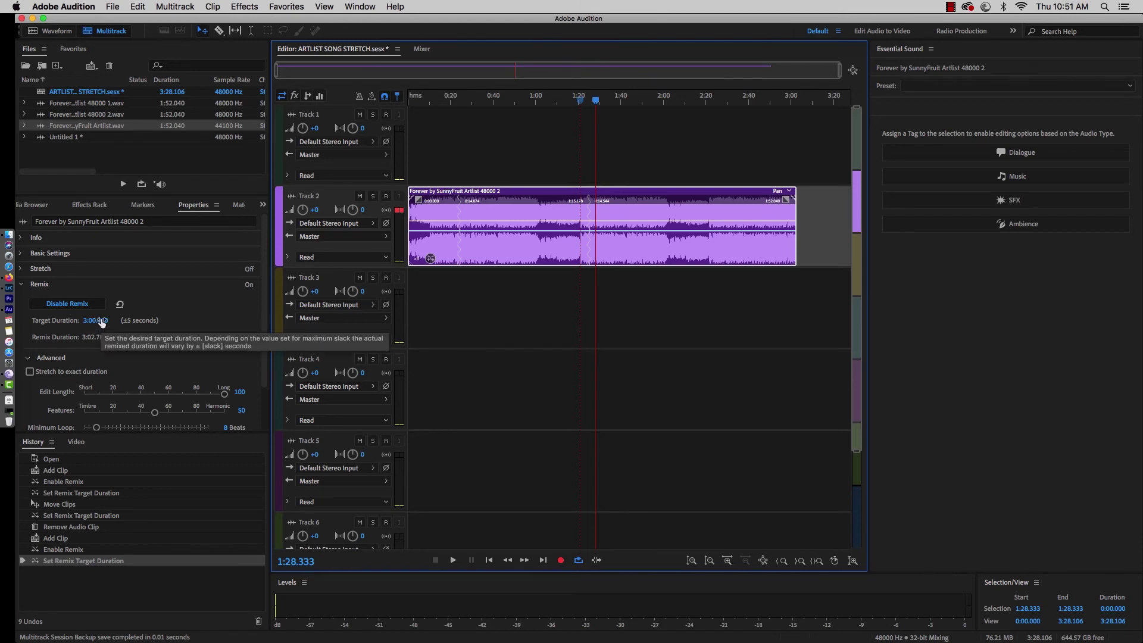
# Step: Scrub the Remix Target Duration down to 0:53.400, shrinking the clip to 1:01.512
pyautogui.click(102, 322)
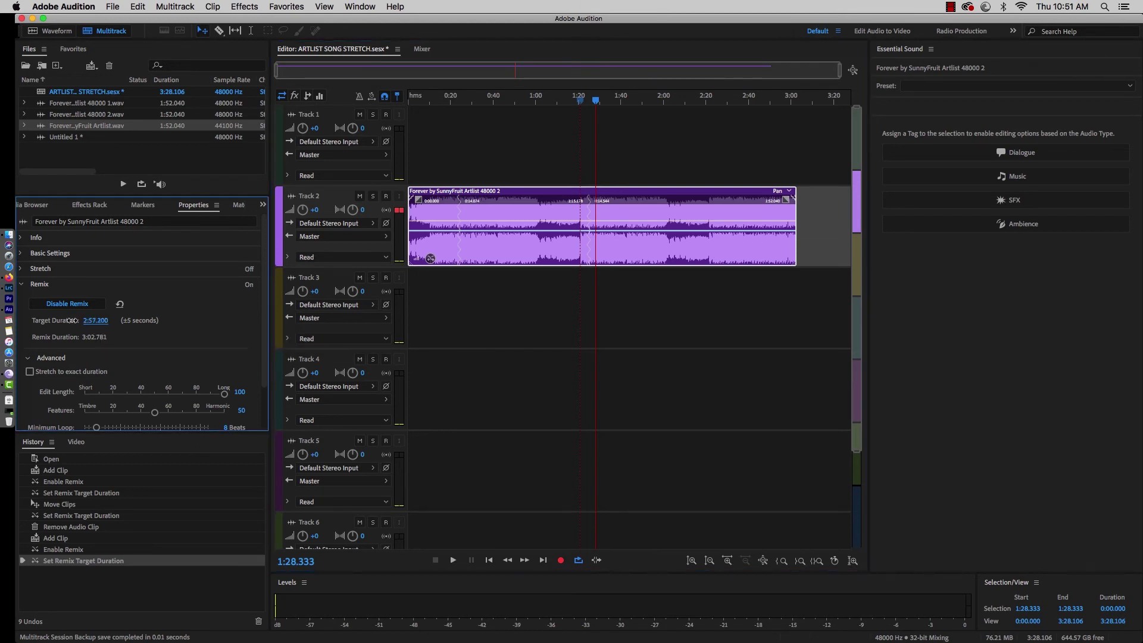
pyautogui.moveTo(2, 314); pyautogui.dragTo(122, 317)
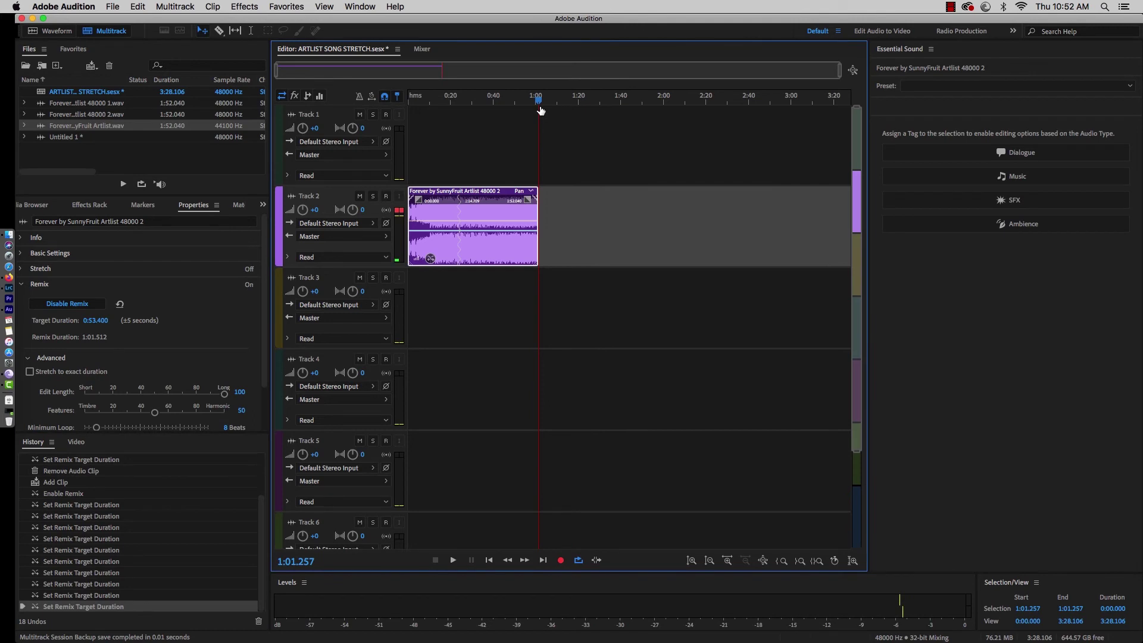
pyautogui.moveTo(540, 110); pyautogui.dragTo(451, 106)
pyautogui.press('space')
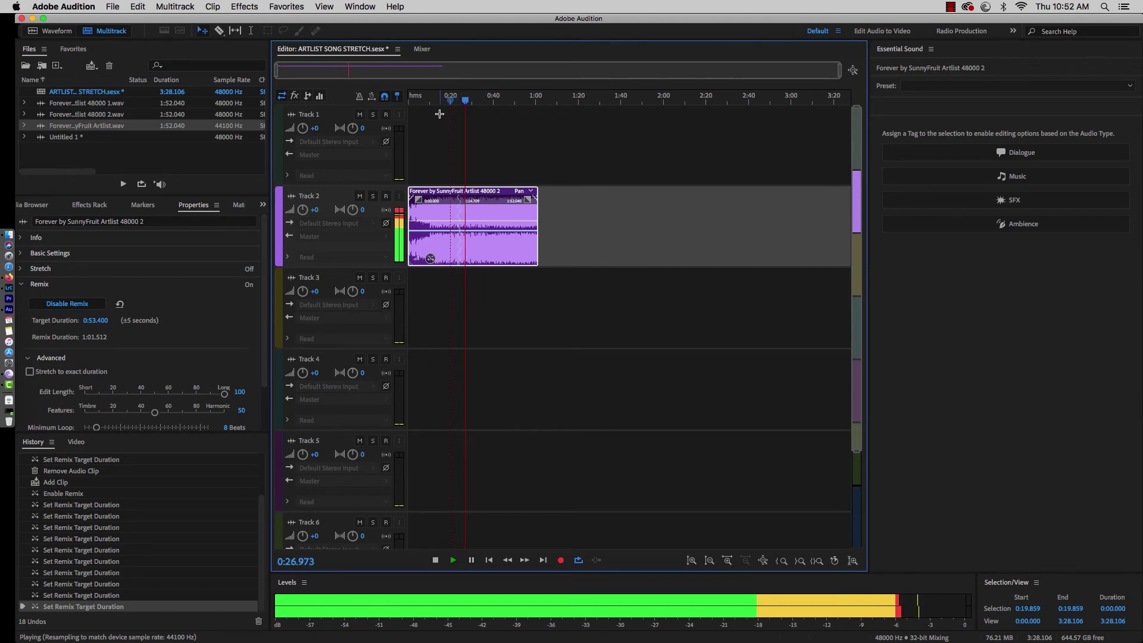
pyautogui.press('space')
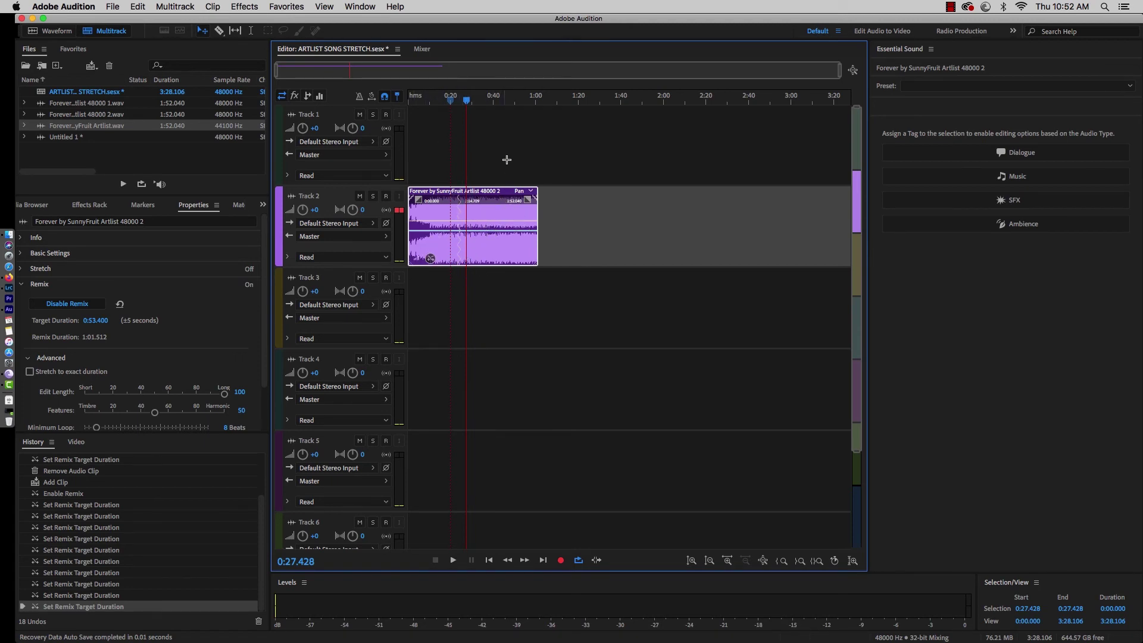
pyautogui.moveTo(485, 105); pyautogui.dragTo(529, 109)
pyautogui.press('space')
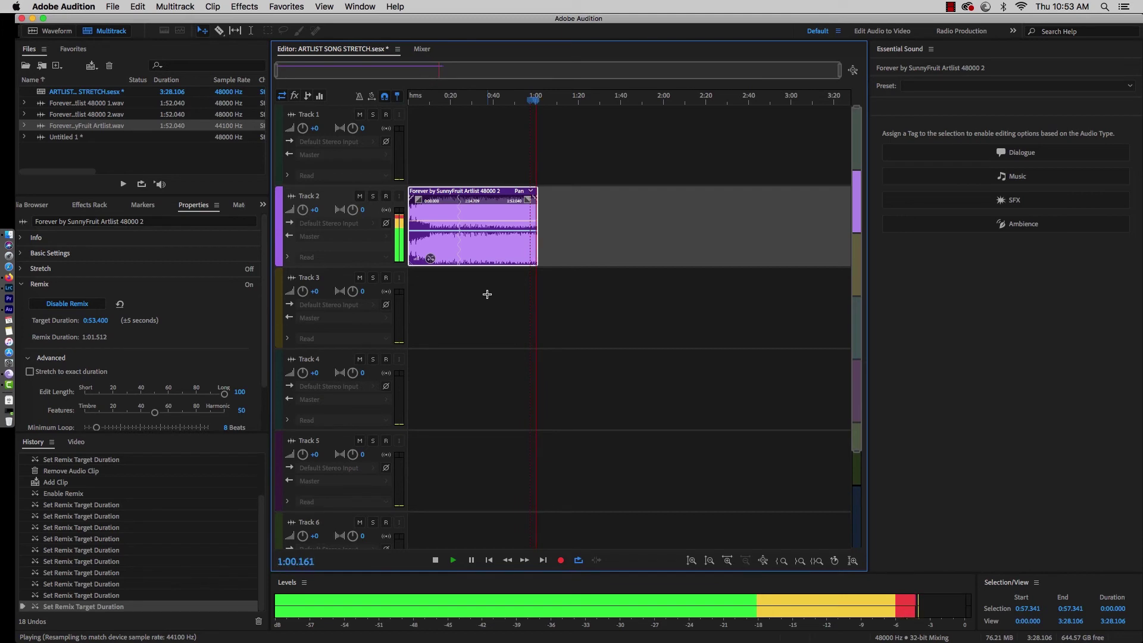
pyautogui.press('Home')
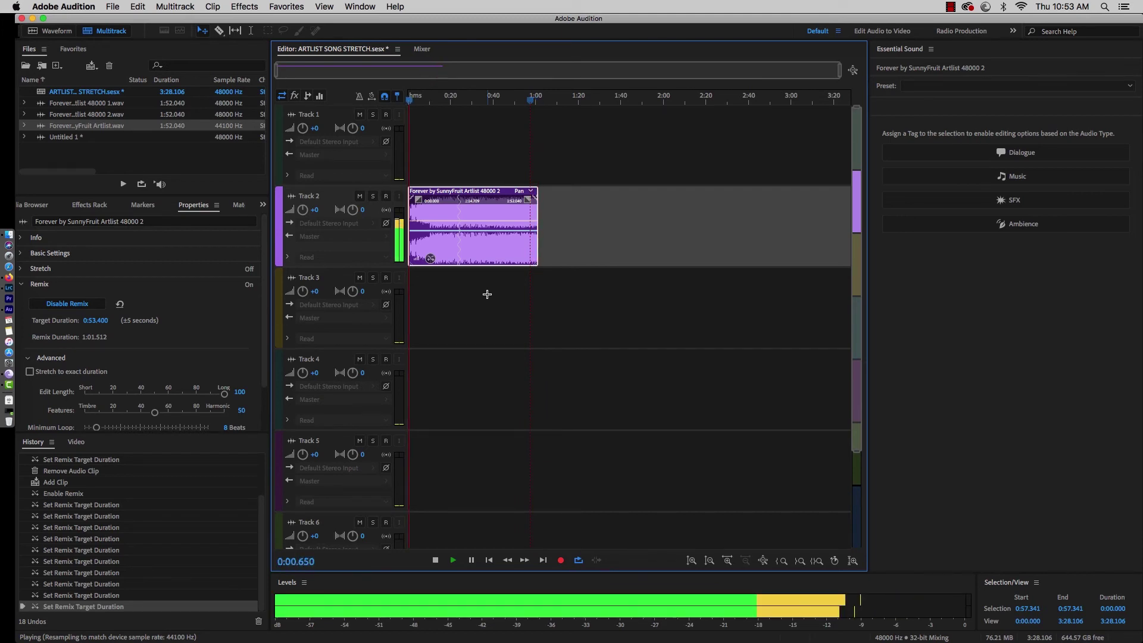
pyautogui.press('space')
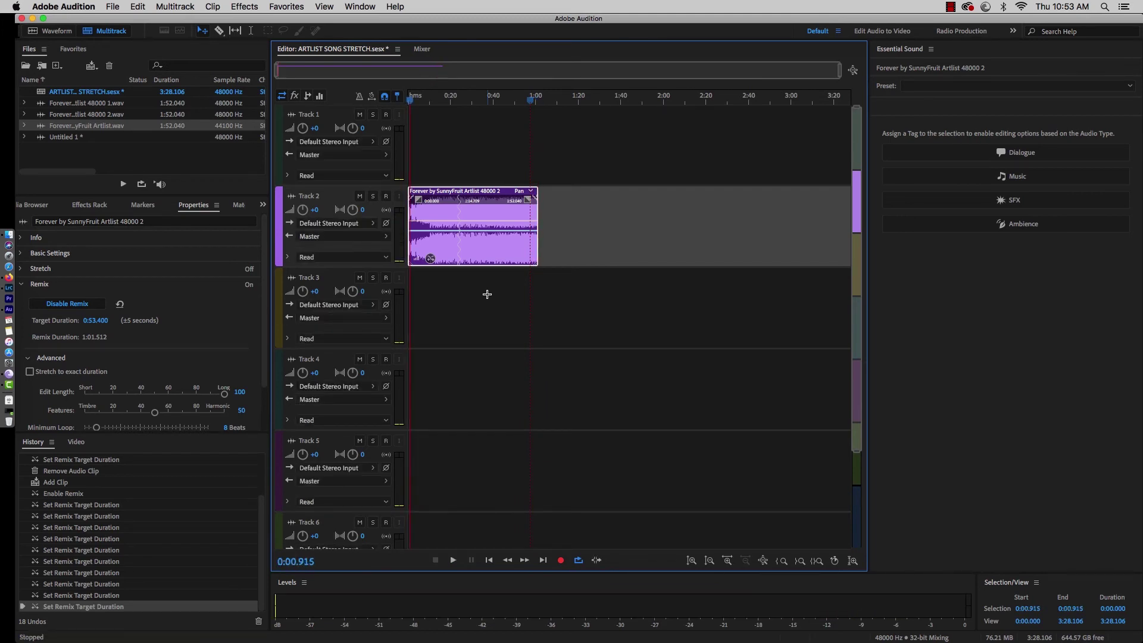